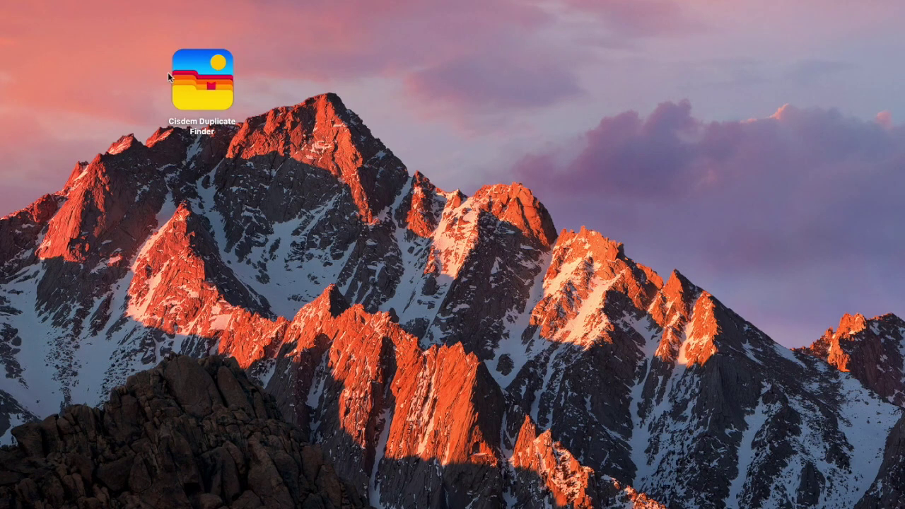
Launch Cisdem Duplicate Finder and add the KINGSTON drive as the scan location.
double_click(202, 71)
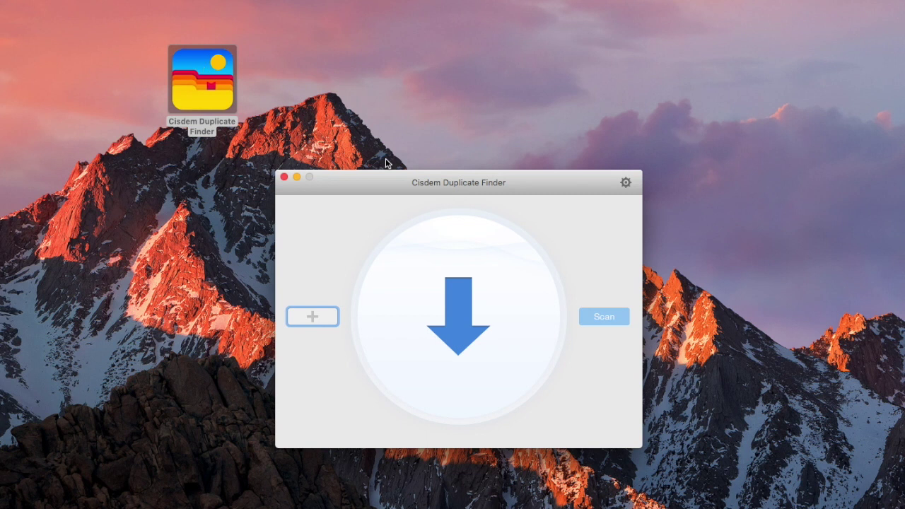
left_click_drag(389, 177, 373, 73)
left_click(297, 213)
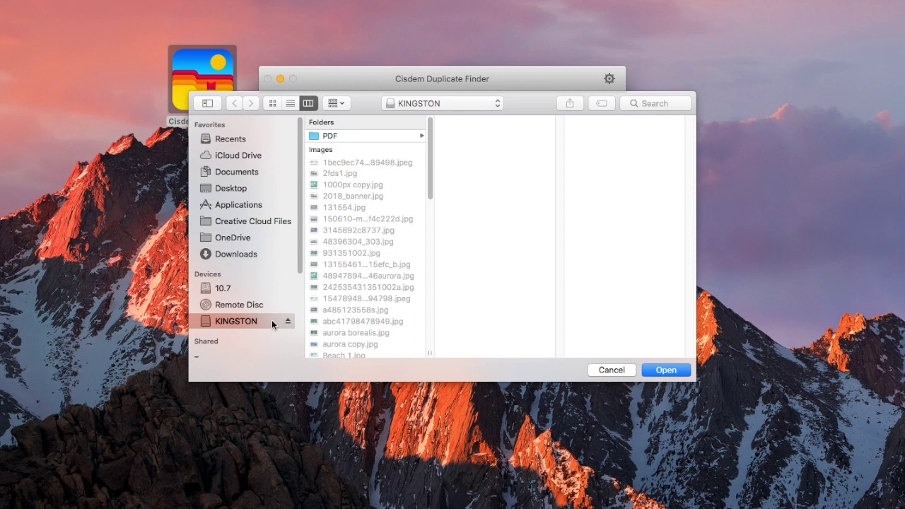
left_click(665, 371)
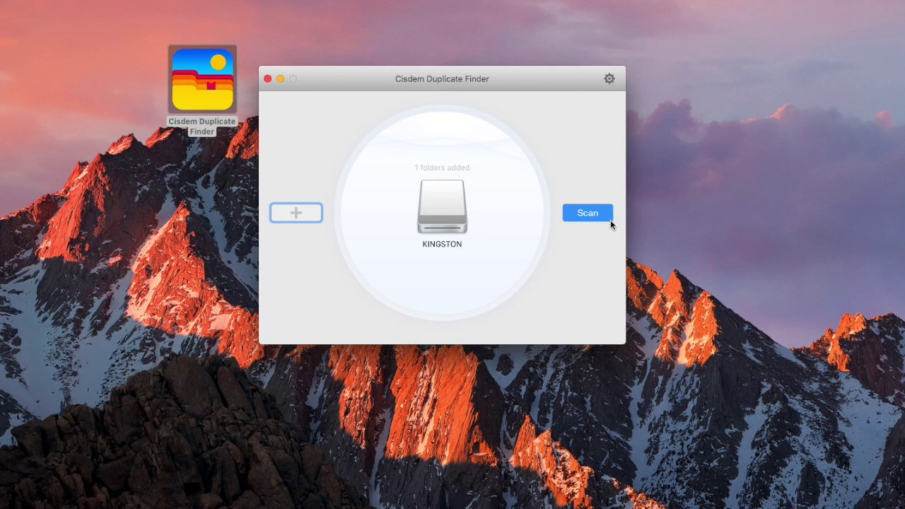
Scan KINGSTON and view the Overview chart: 17 duplicates totaling 91.34 MB by file type.
left_click(606, 214)
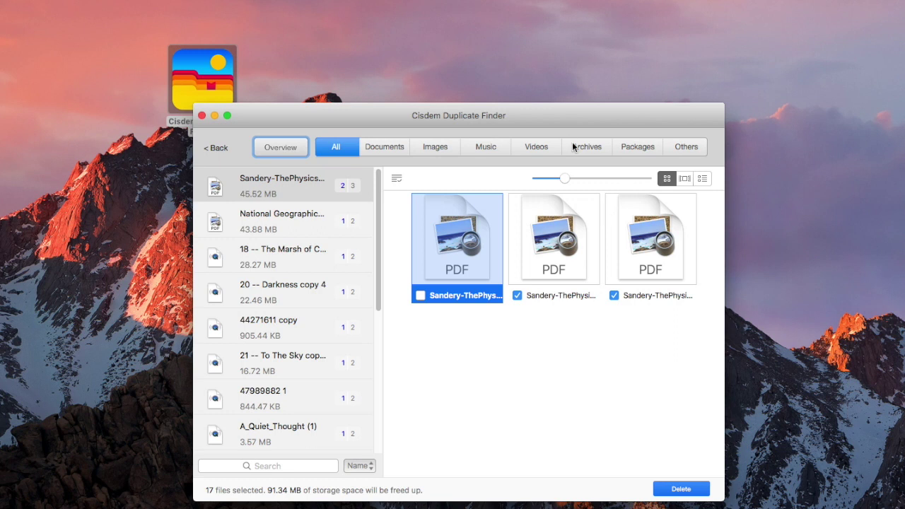
left_click_drag(569, 115, 571, 50)
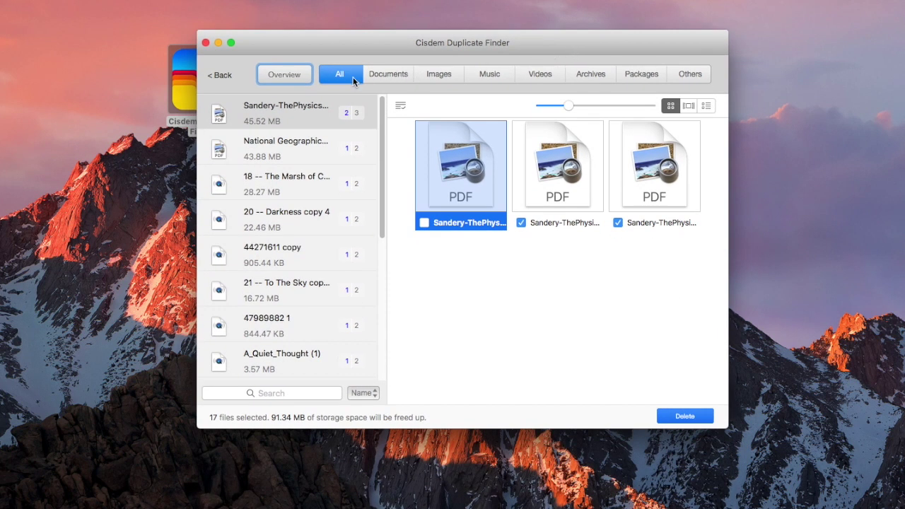
left_click(291, 77)
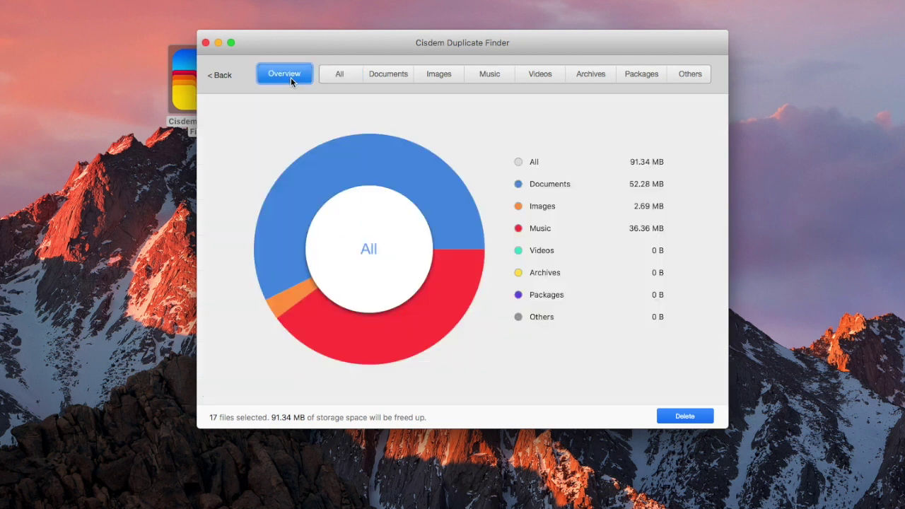
Filter results to Images, widen the window and enlarge the thumbnails.
left_click(439, 77)
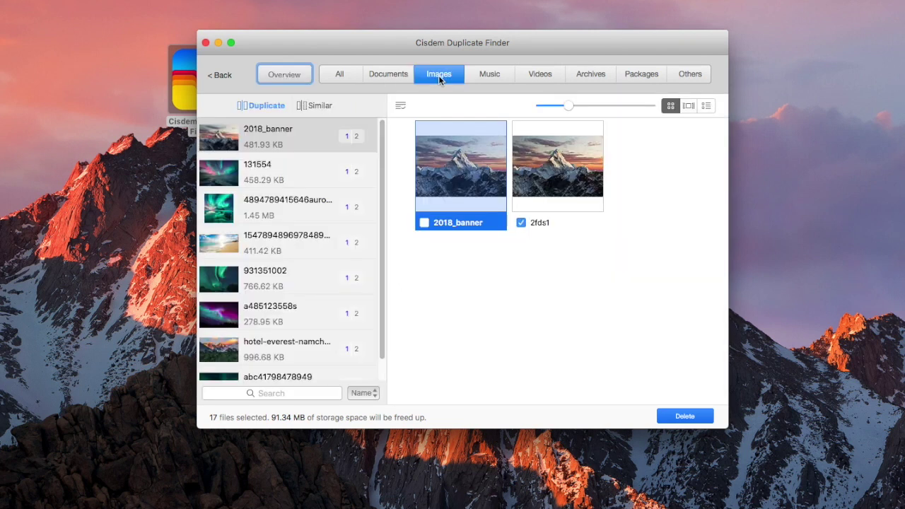
left_click_drag(728, 187, 837, 198)
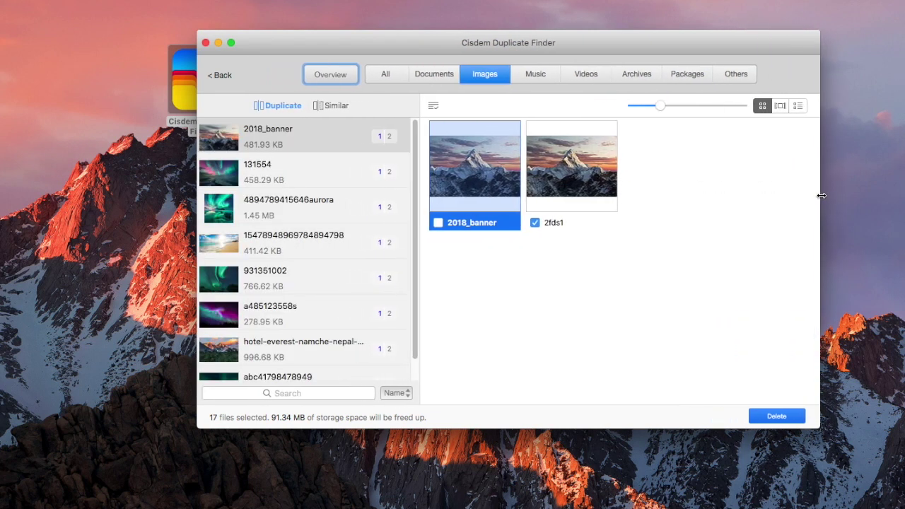
left_click(720, 105)
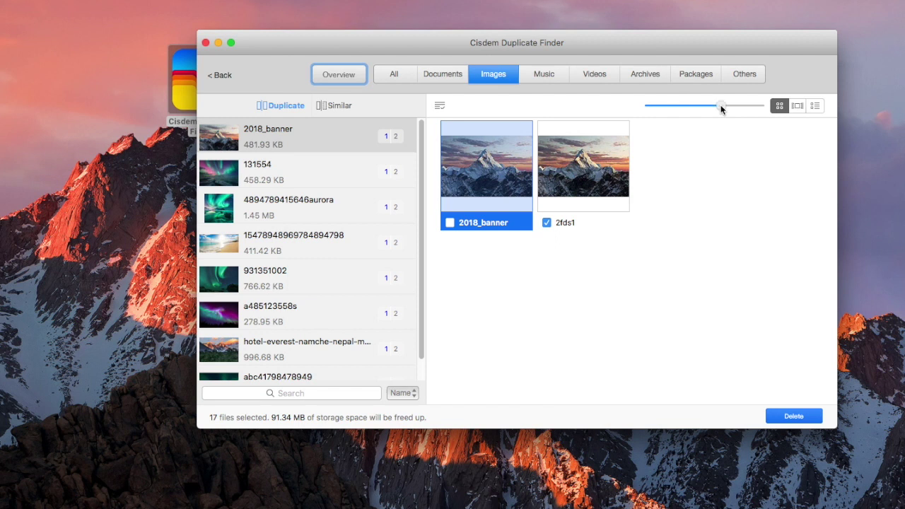
Compare the two copies of image 131554 in each view mode, ending in grid view.
left_click(281, 170)
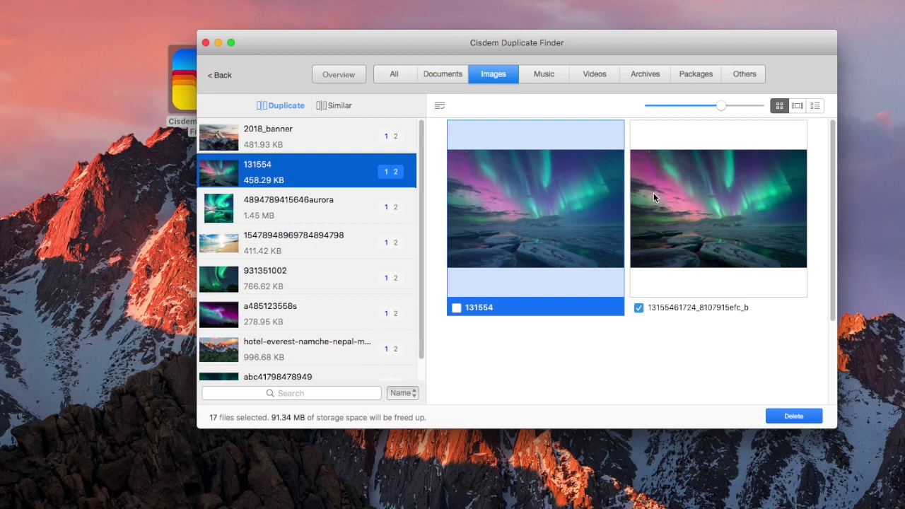
left_click(797, 106)
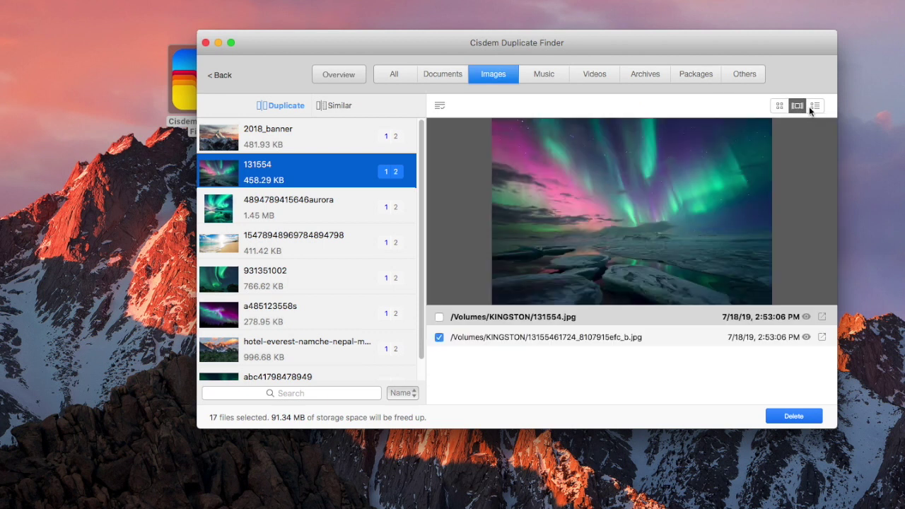
left_click(815, 106)
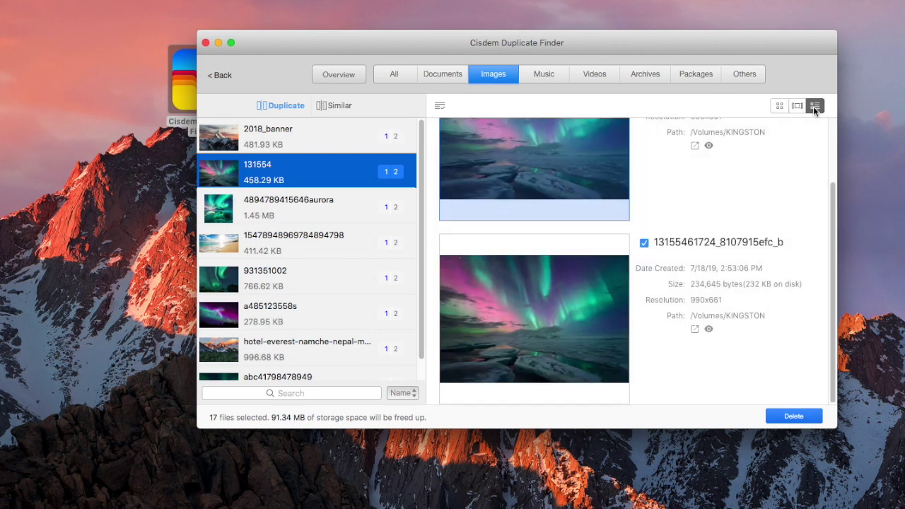
left_click(780, 106)
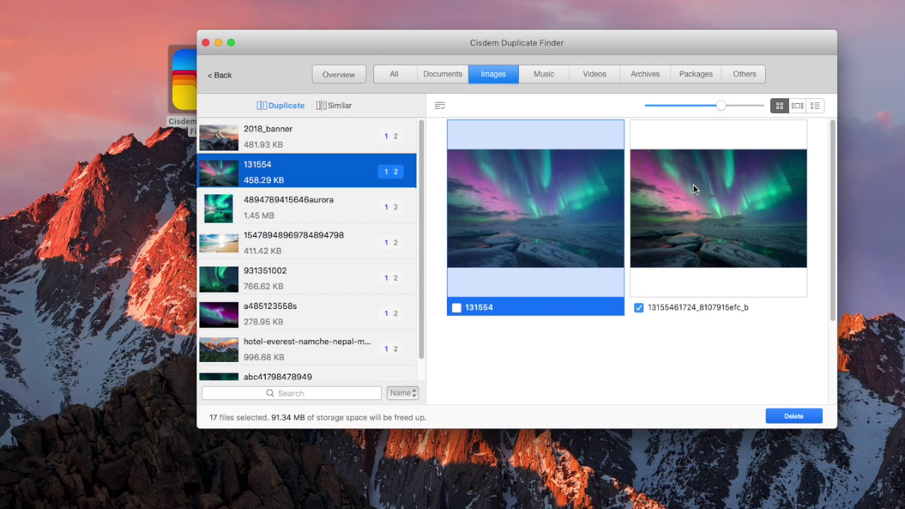
Keep the second aurora copy marked and delete all 17 marked duplicates, freeing 91.34 MB.
left_click(439, 106)
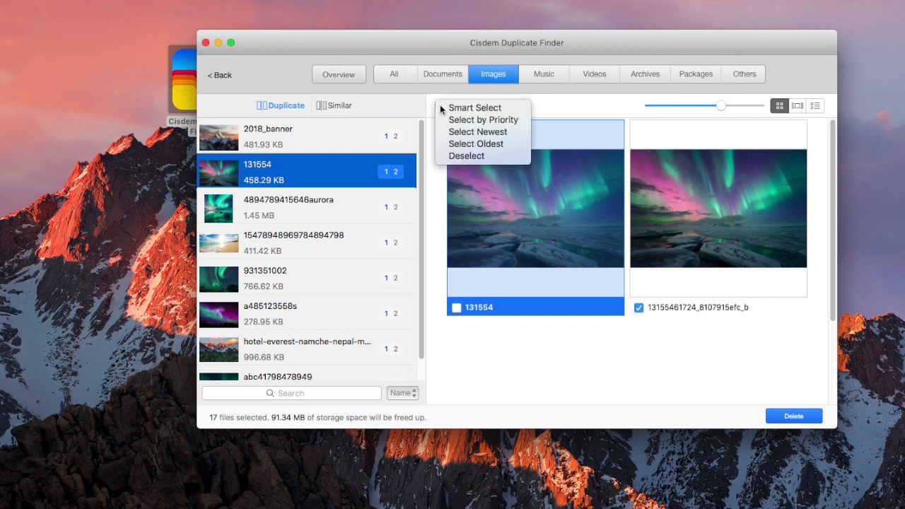
left_click(657, 322)
left_click(638, 308)
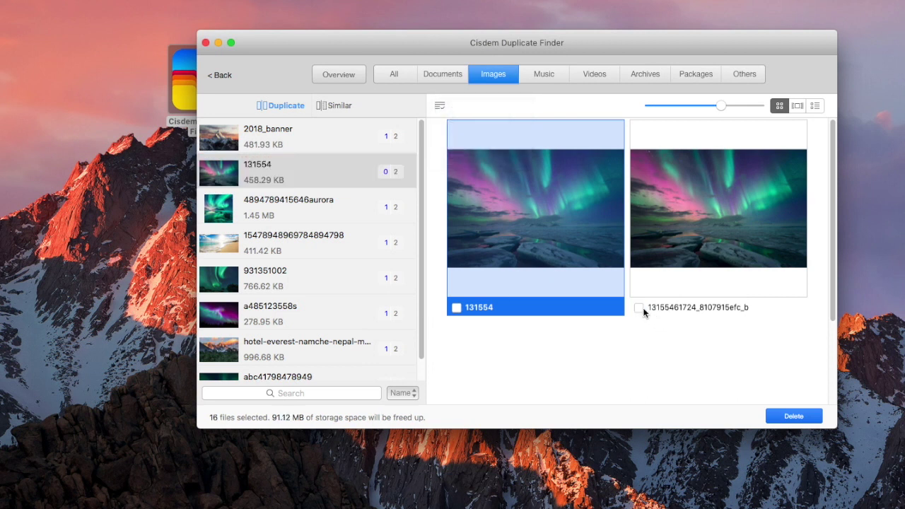
left_click(638, 307)
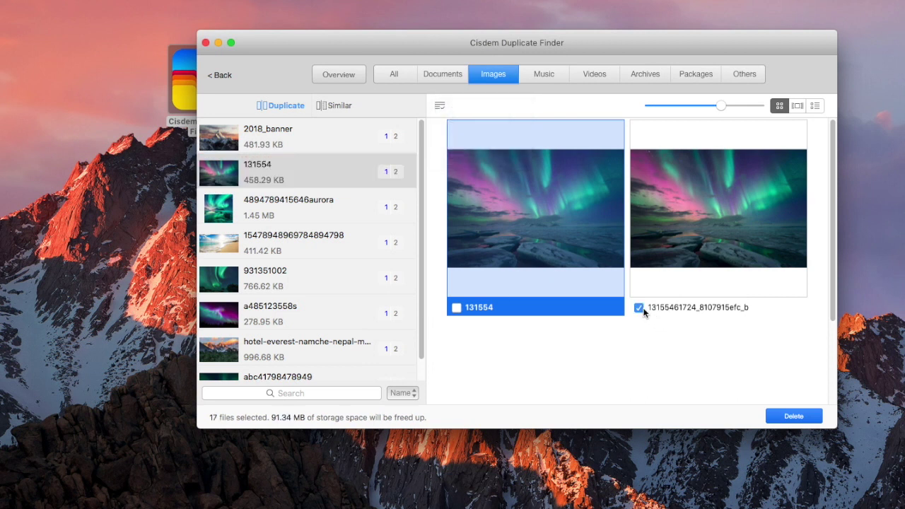
left_click(773, 418)
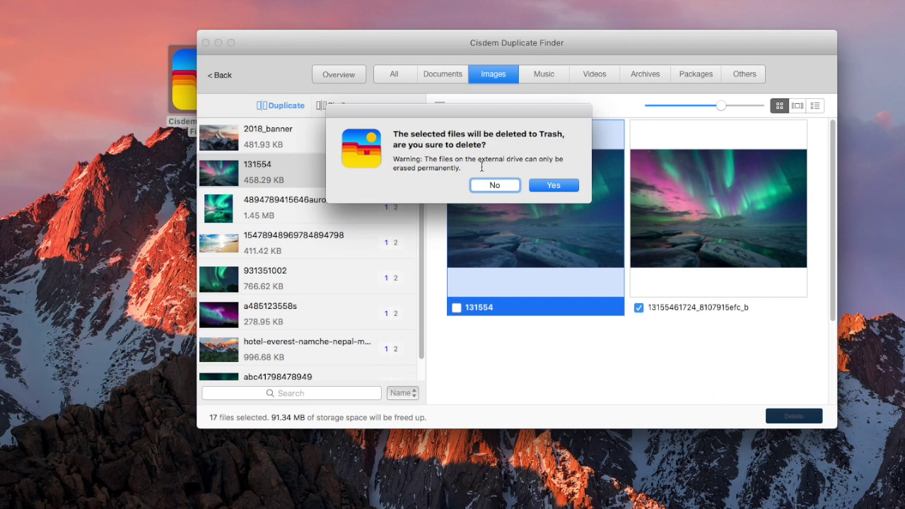
left_click(542, 185)
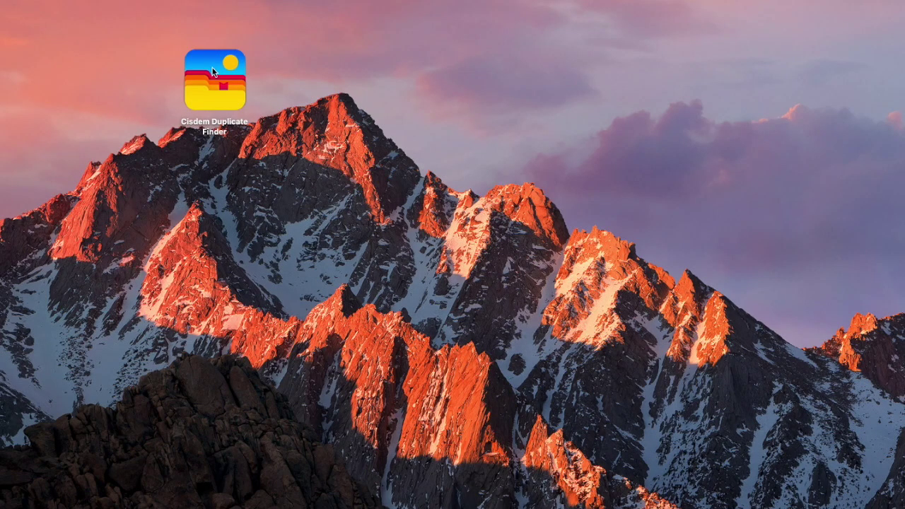
Relaunch Cisdem Duplicate Finder and add the Desktop folder as a scan location.
left_click(212, 71)
double_click(214, 72)
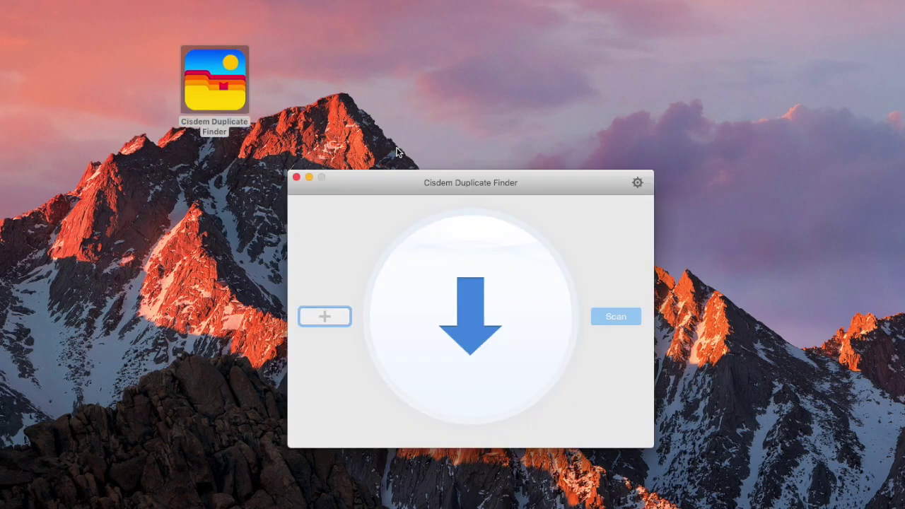
left_click_drag(396, 151, 389, 72)
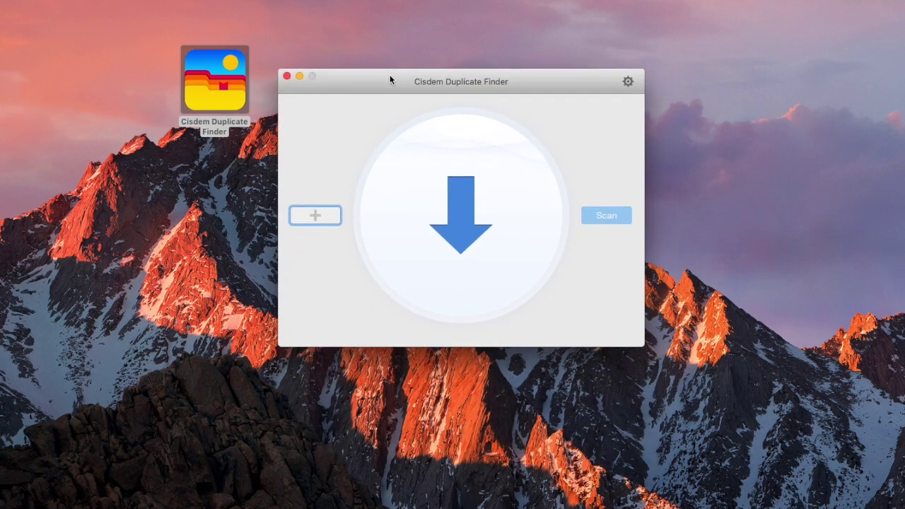
left_click(308, 223)
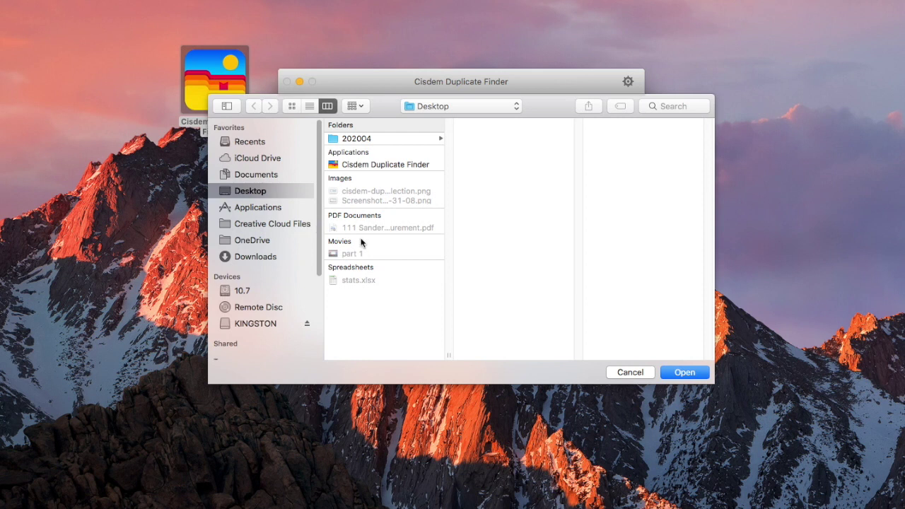
left_click(683, 373)
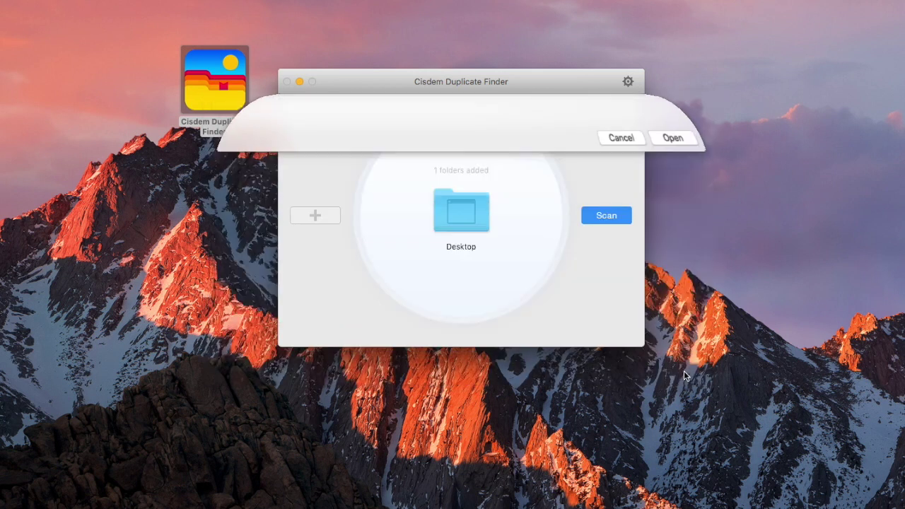
Add the KINGSTON drive as a second scan location alongside Desktop.
left_click(331, 218)
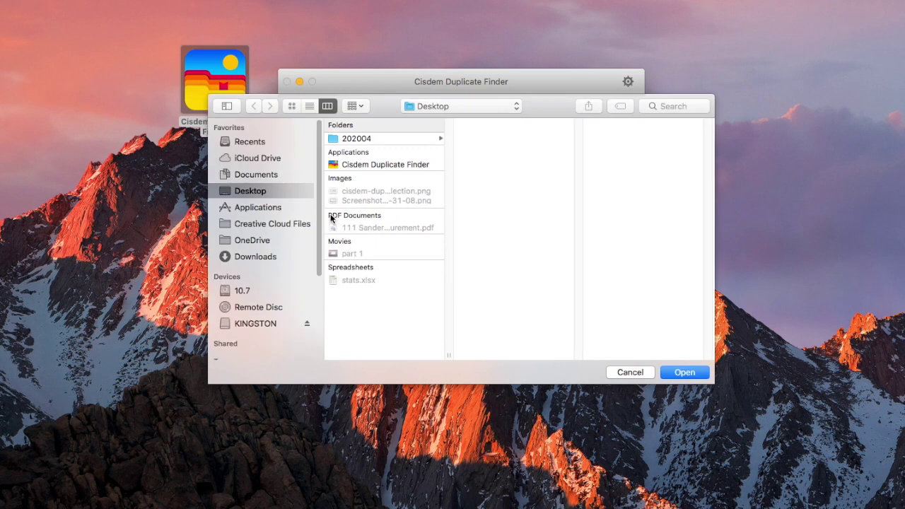
left_click(254, 324)
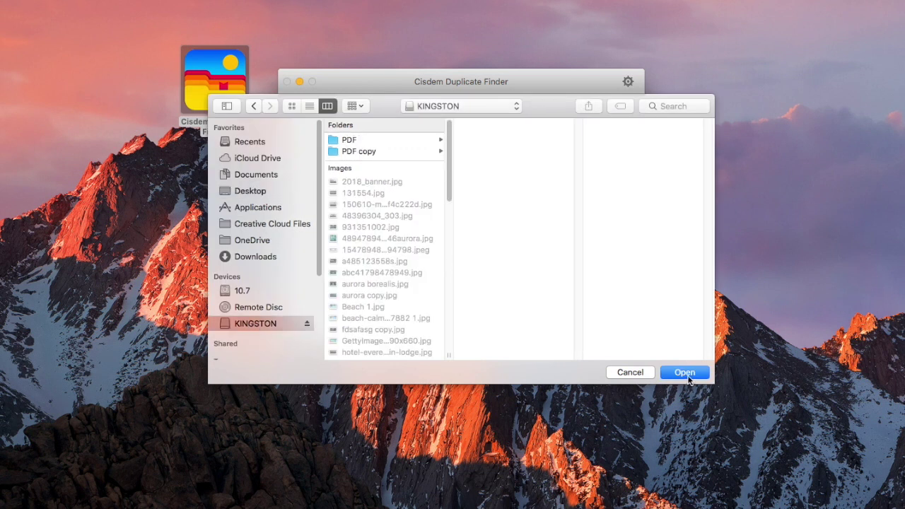
left_click(686, 374)
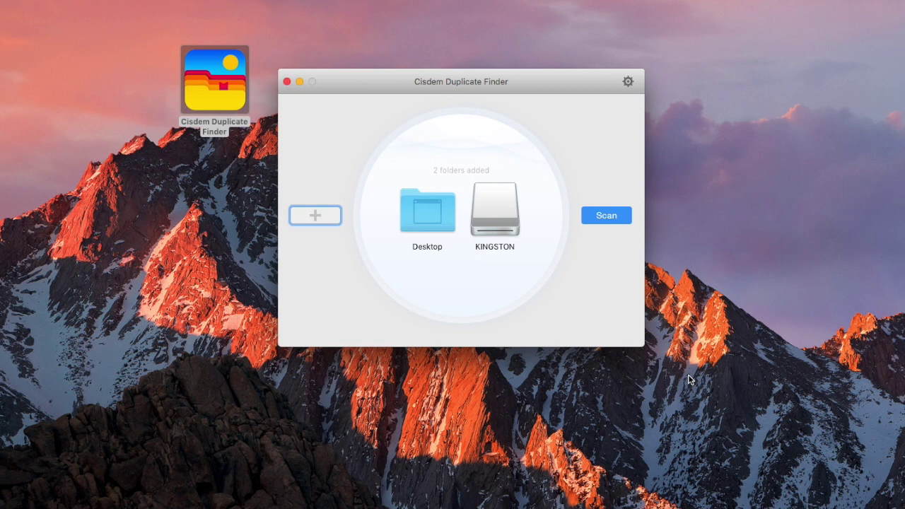
Open Preferences showing file-content scanning, move-to-trash removal and 70% image similarity.
left_click(627, 82)
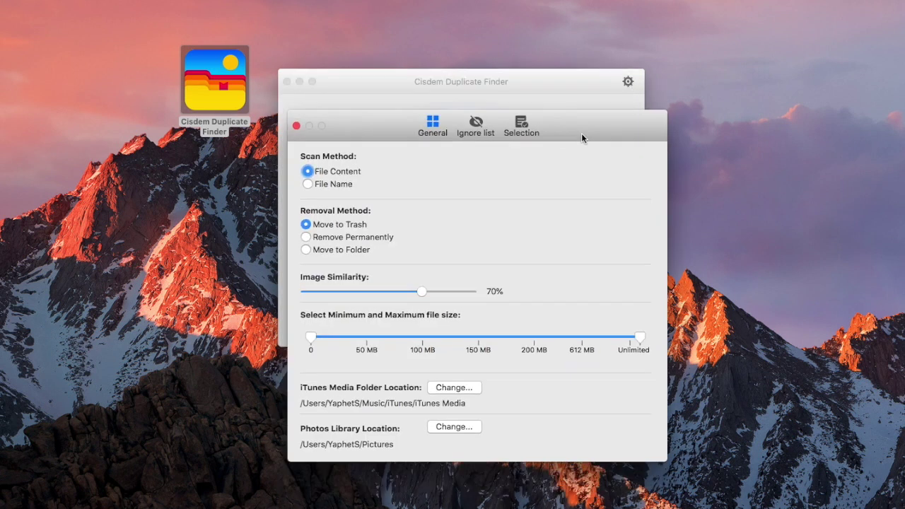
left_click_drag(582, 134, 574, 99)
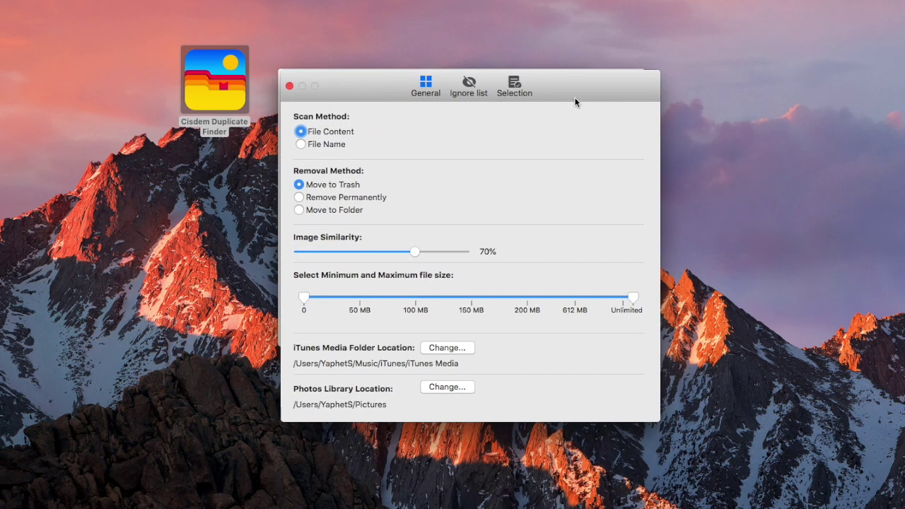
Set the selection rule to prioritized location and add KINGSTON and Desktop to the priority list.
left_click(514, 86)
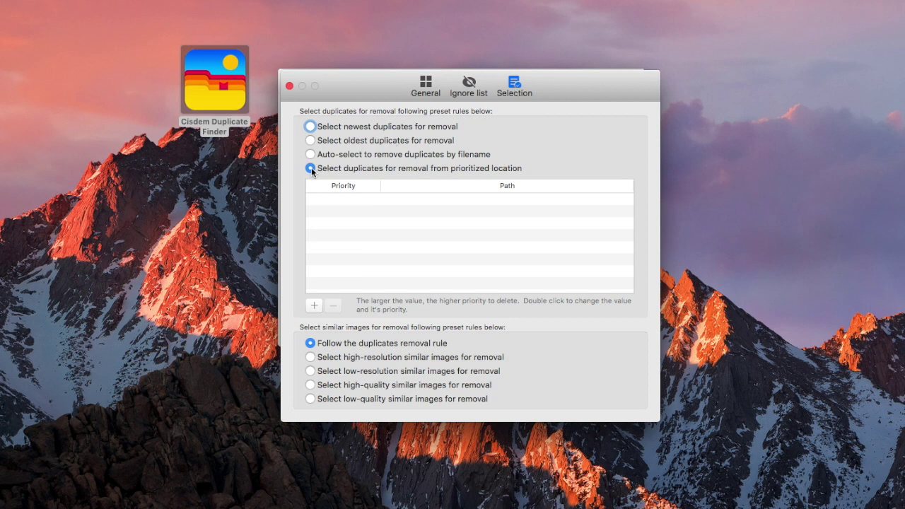
left_click(314, 305)
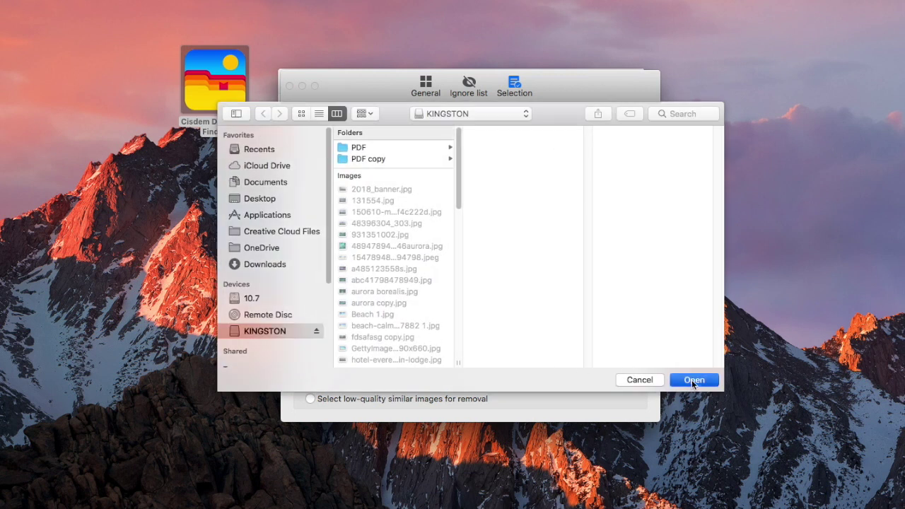
left_click(691, 379)
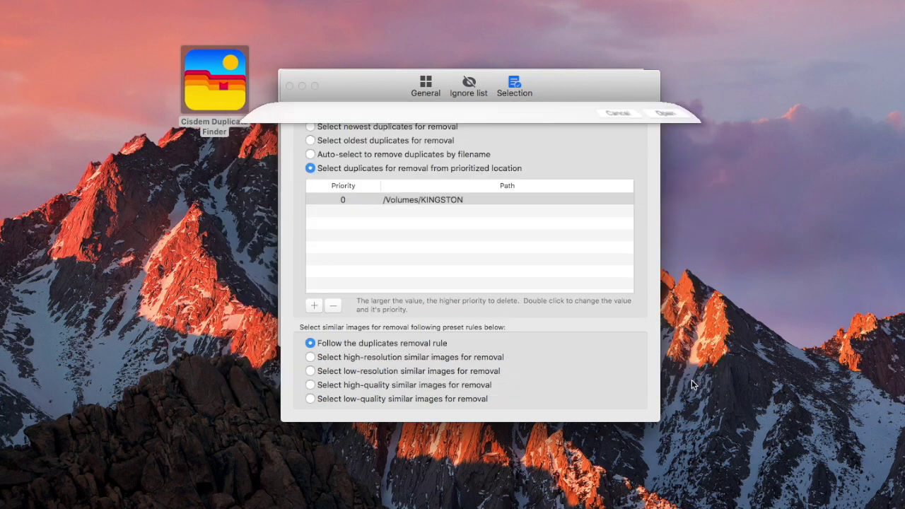
left_click(314, 305)
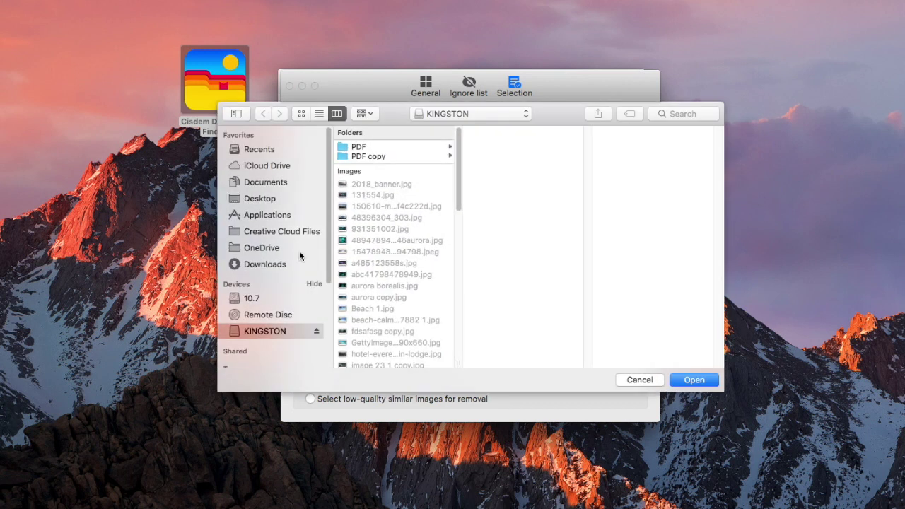
left_click(274, 199)
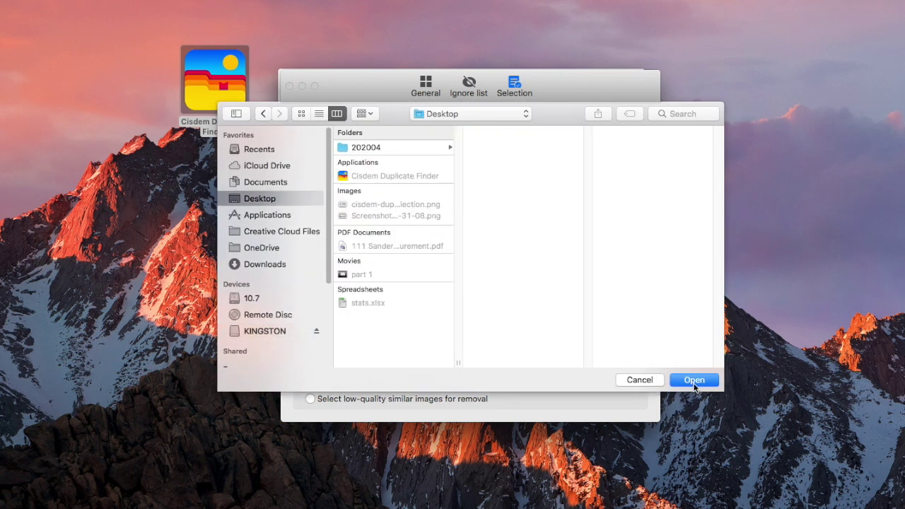
left_click(691, 380)
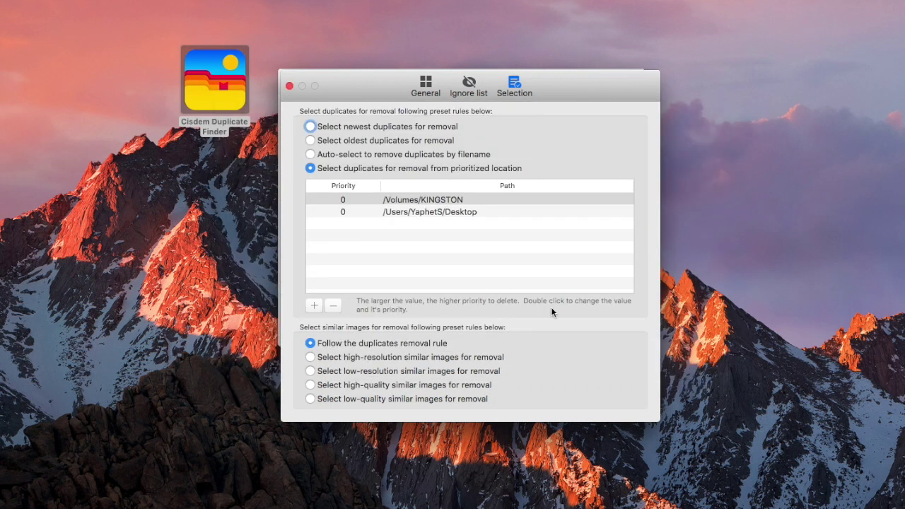
Set KINGSTON's priority to 10 and Desktop's priority to 1.
double_click(343, 200)
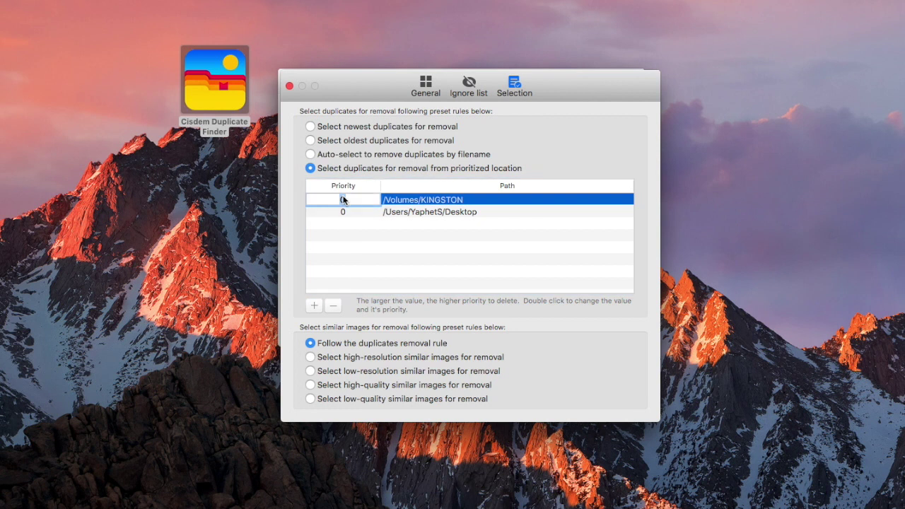
type("10")
key("Return")
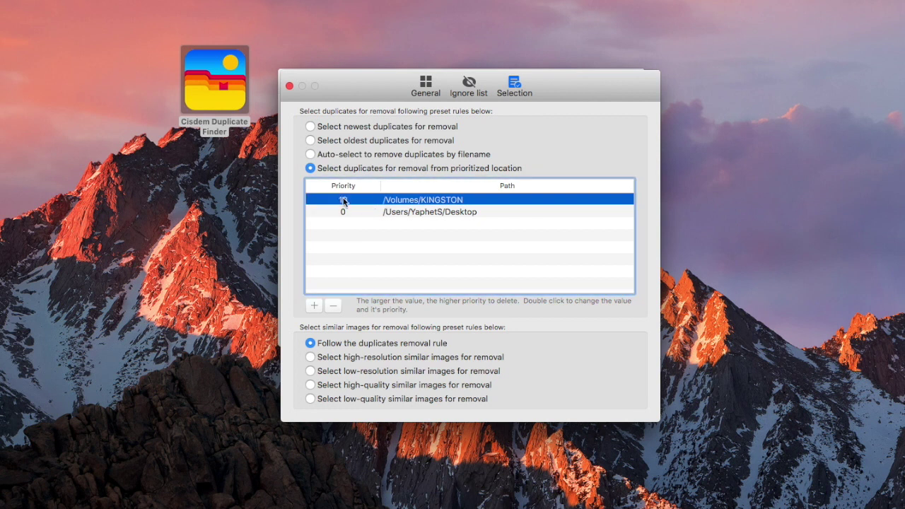
double_click(346, 211)
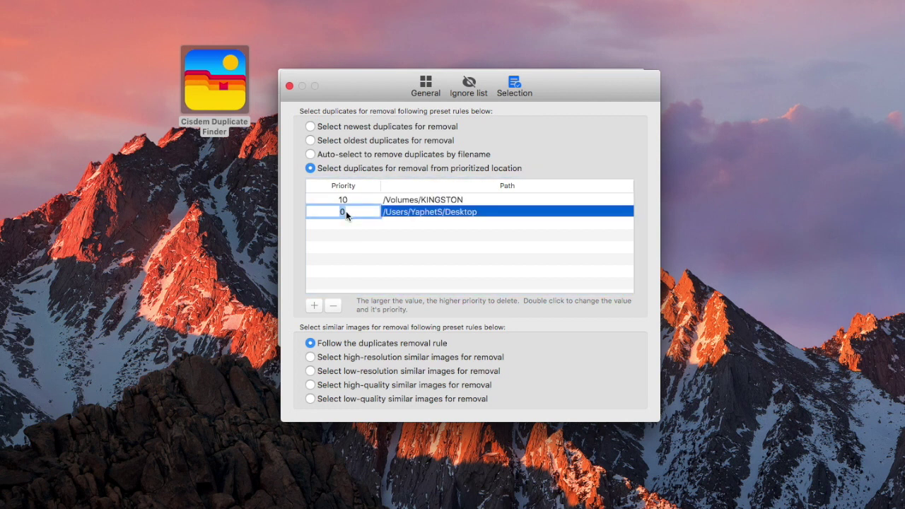
type("1")
key("Return")
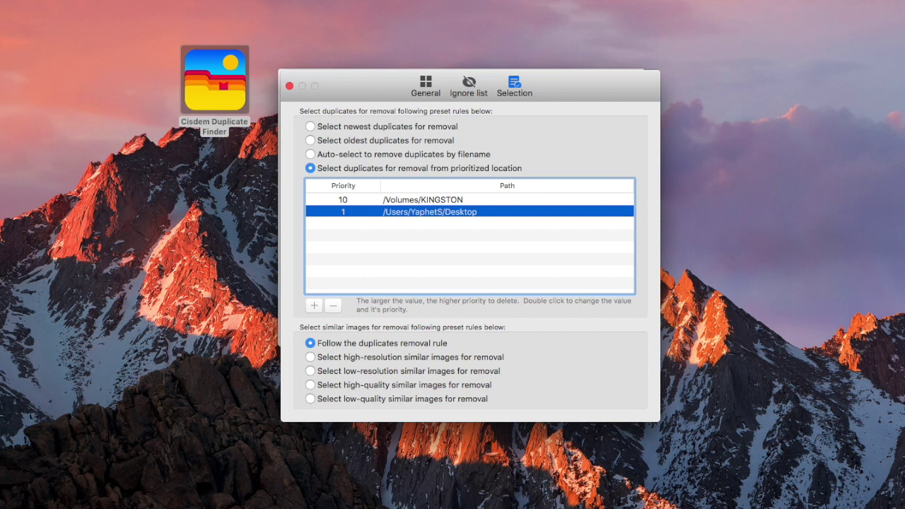
Check the General settings, then view the Ignore list with no folders or extensions excluded.
left_click(424, 85)
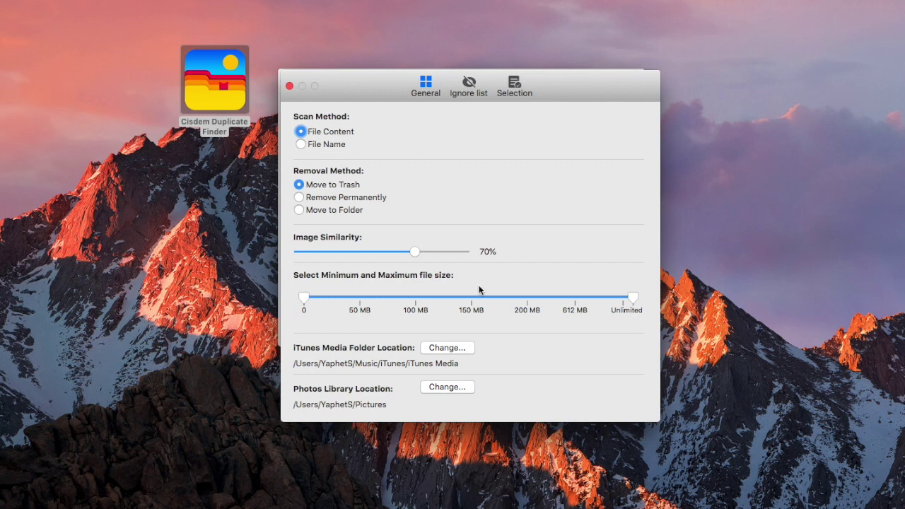
left_click(470, 85)
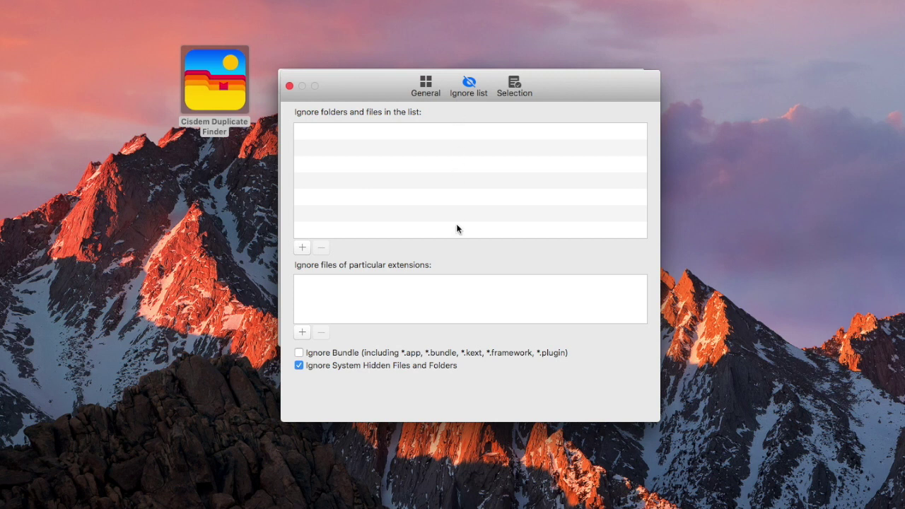
Scan Desktop and KINGSTON and Select by Priority, marking 61 files totaling 175.38 MB.
left_click(289, 86)
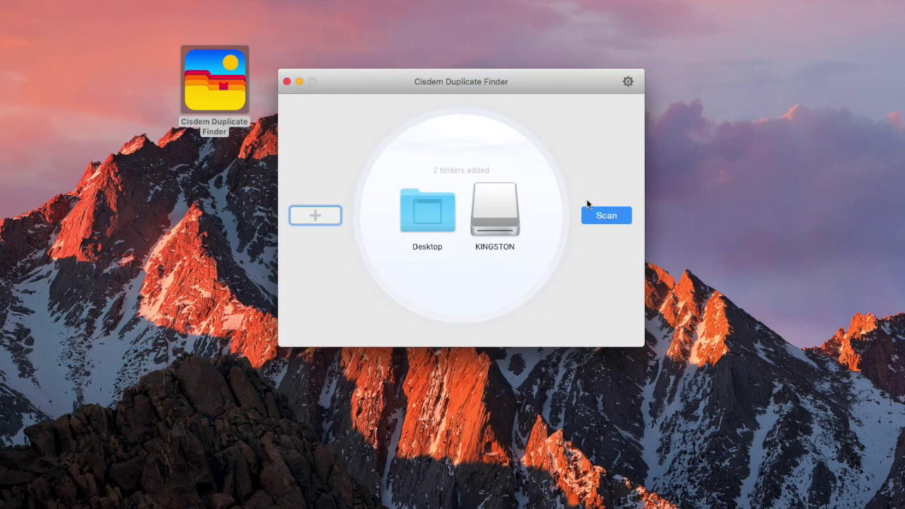
left_click(599, 217)
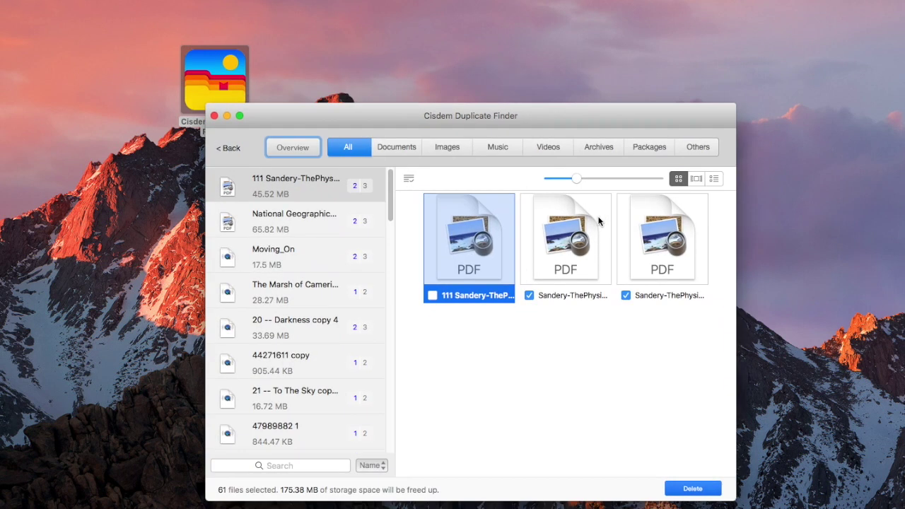
left_click_drag(593, 121, 589, 48)
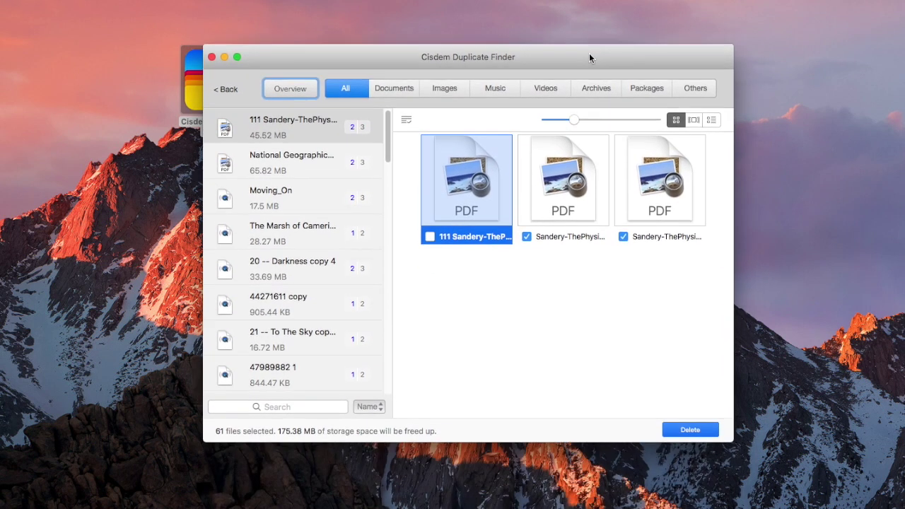
left_click(408, 107)
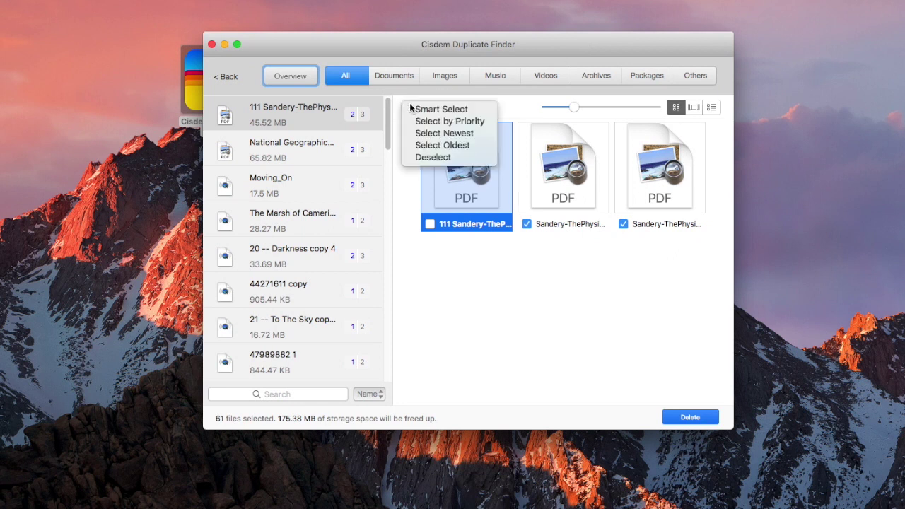
left_click(410, 121)
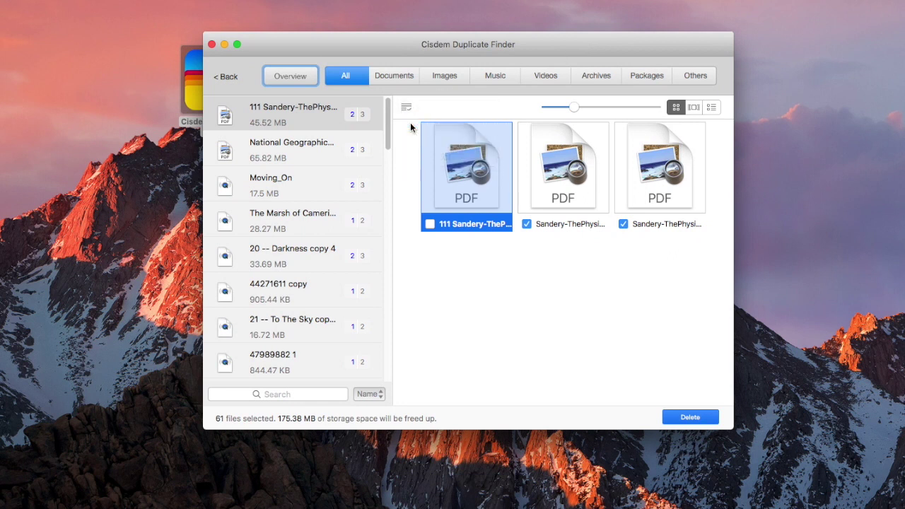
Check in preview that the National Geographic group's KINGSTON copies are marked, then delete the 61 selected files.
left_click(694, 107)
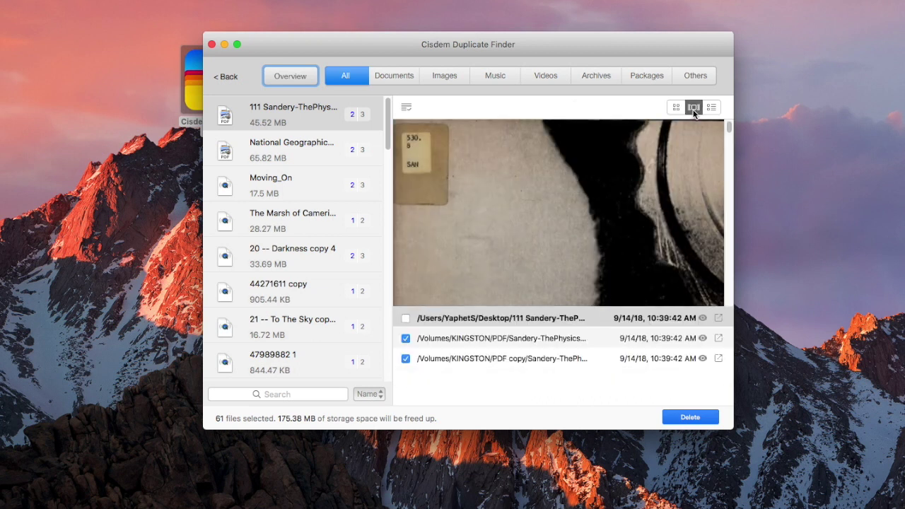
left_click(336, 143)
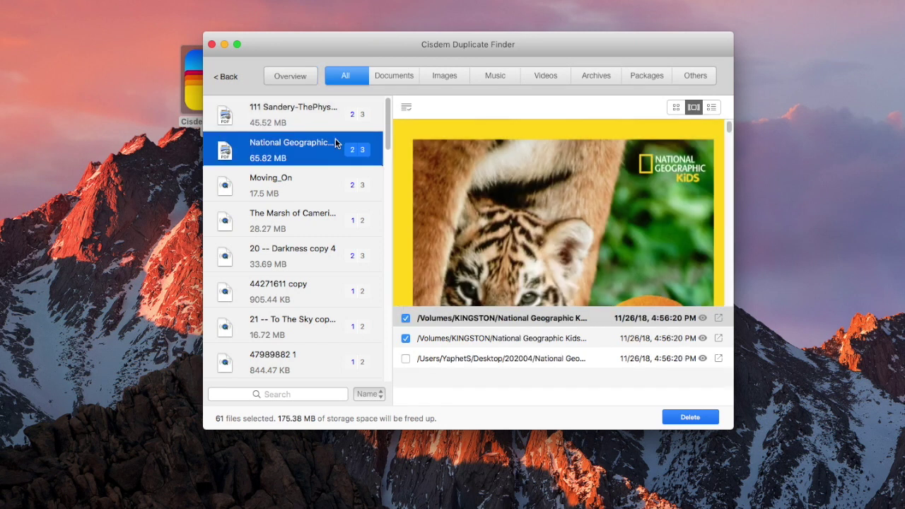
left_click(678, 419)
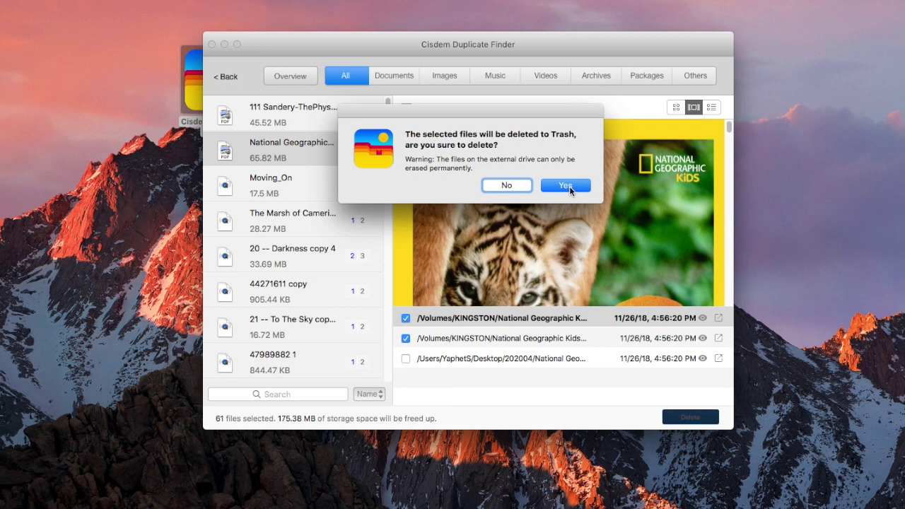
Confirm moving the marked duplicates to Trash.
left_click(569, 186)
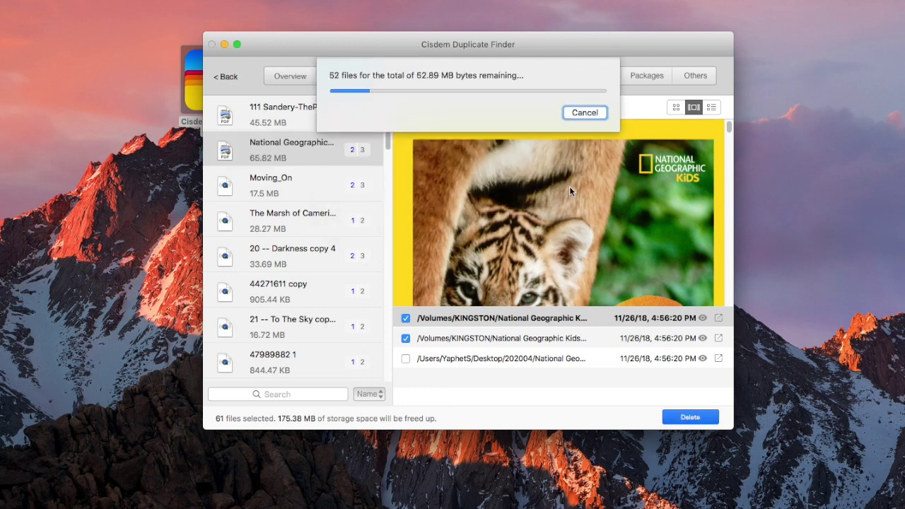